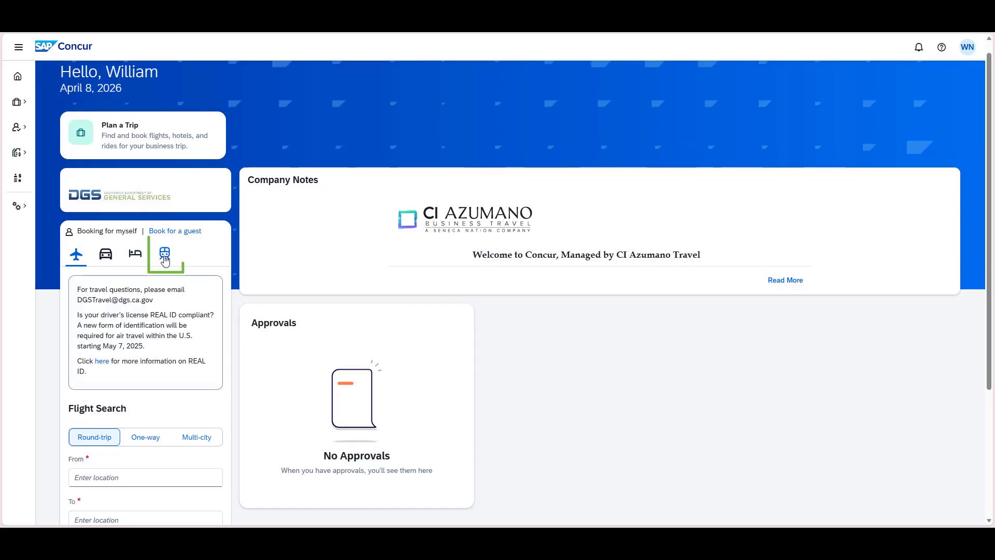
- Start a train search for a round trip departing from Sacramento, CA - Sacramento Valley Station (SAC)
click(165, 253)
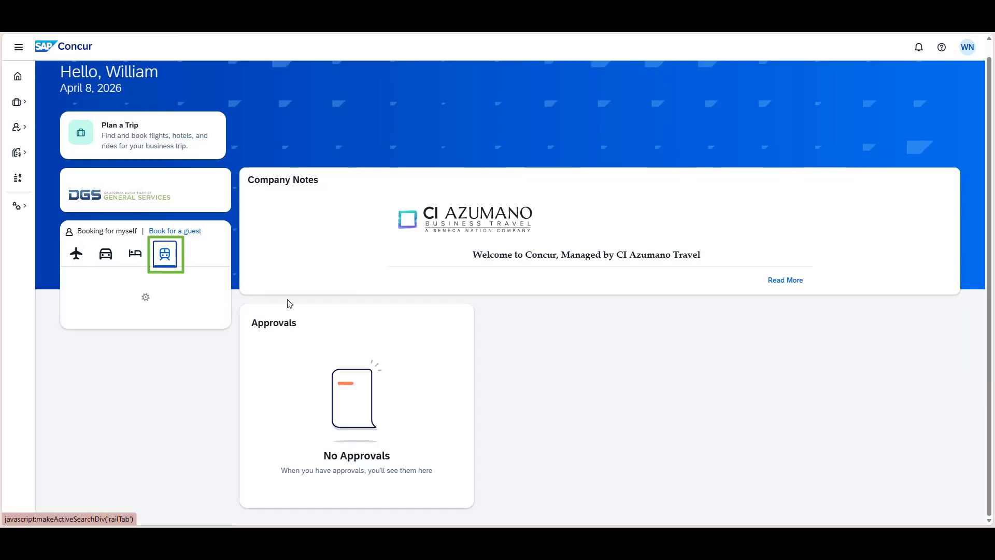
scroll(287, 287, down, 1)
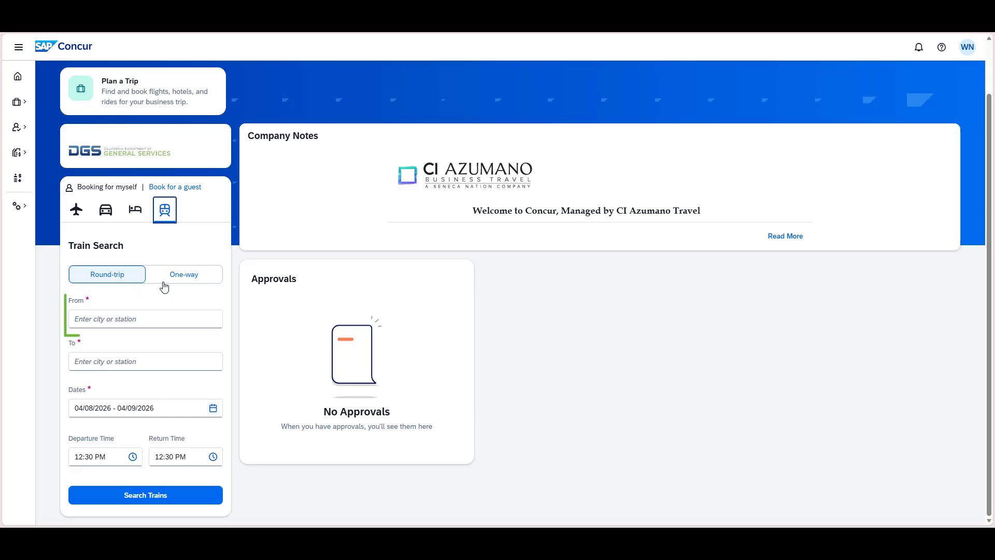
click(139, 318)
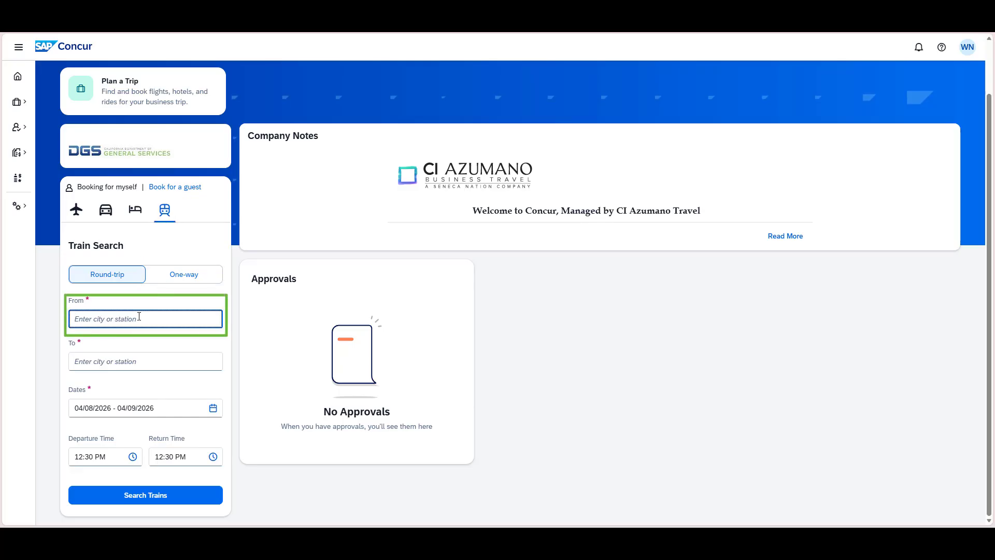
text(sacramento)
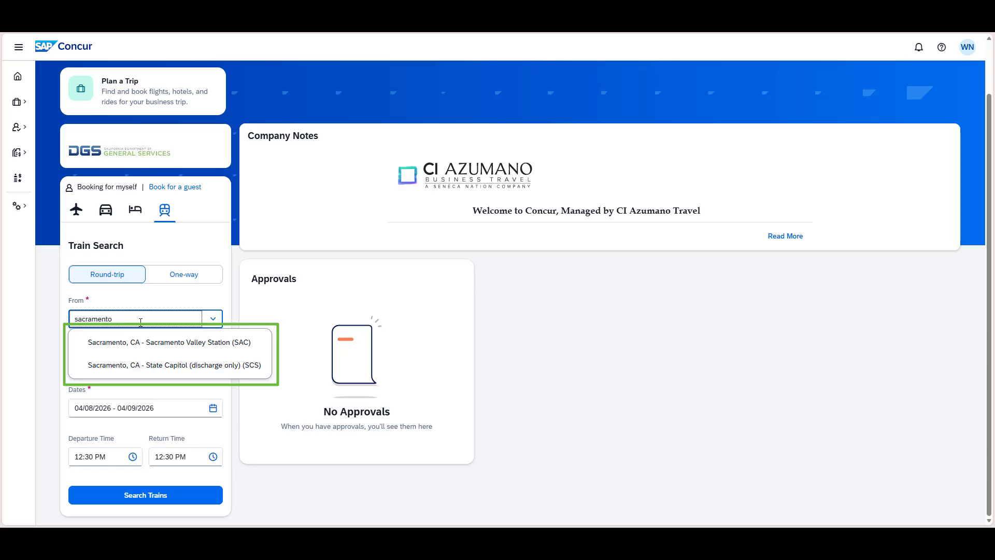
click(142, 343)
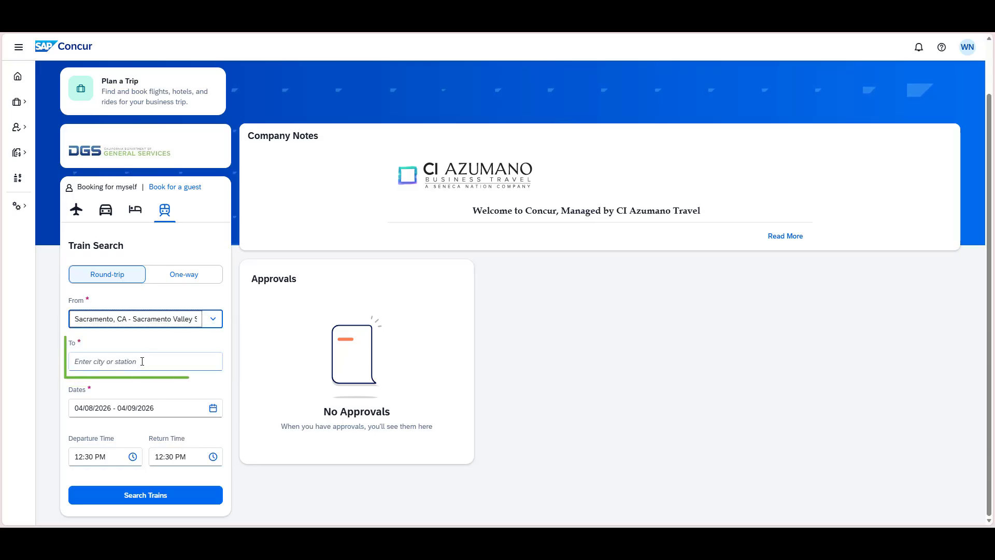
- Set the train search destination to San Diego, CA - Old Town Transportation Center (OLT)
click(142, 362)
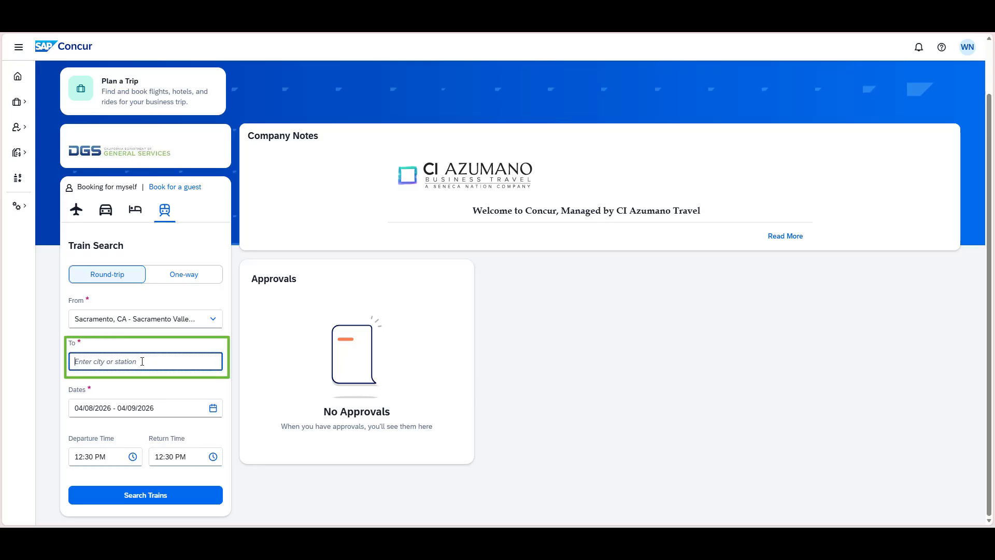
text(san diego)
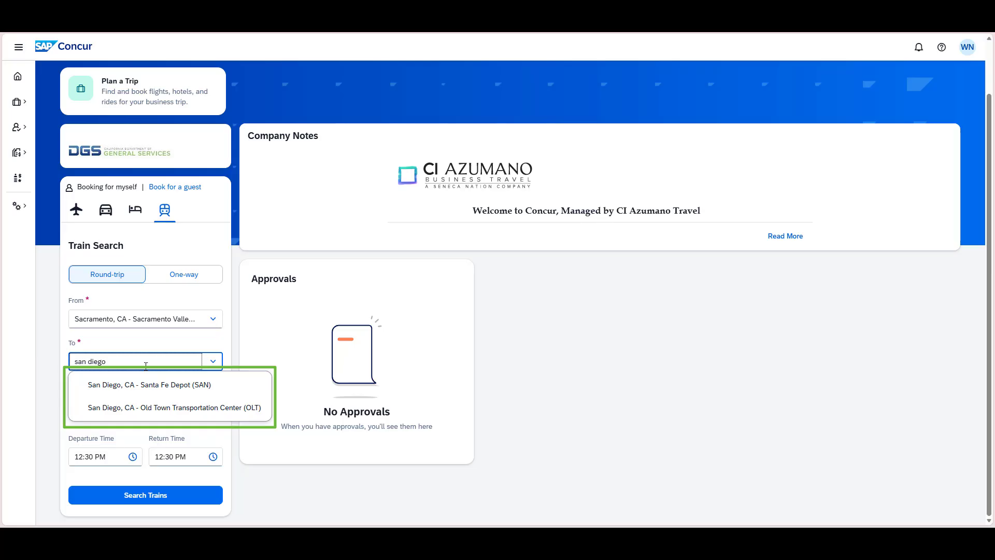
click(188, 408)
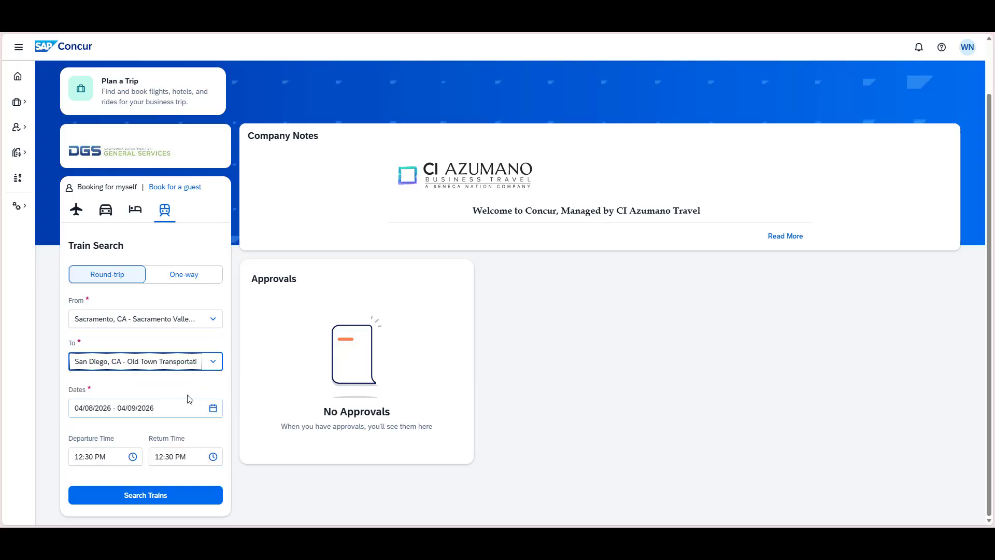
- Set the round-trip travel dates to June 15 through June 17, 2026
click(213, 408)
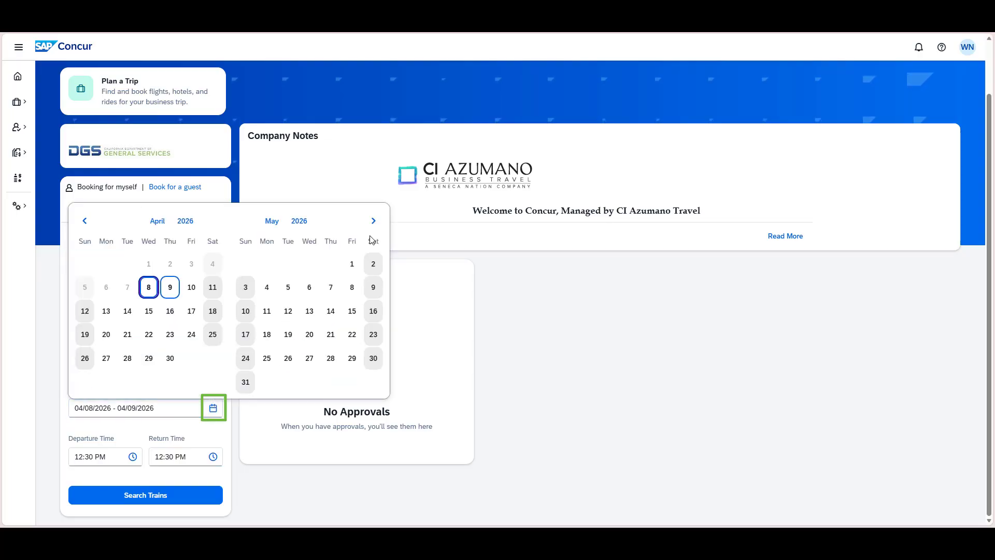
click(373, 221)
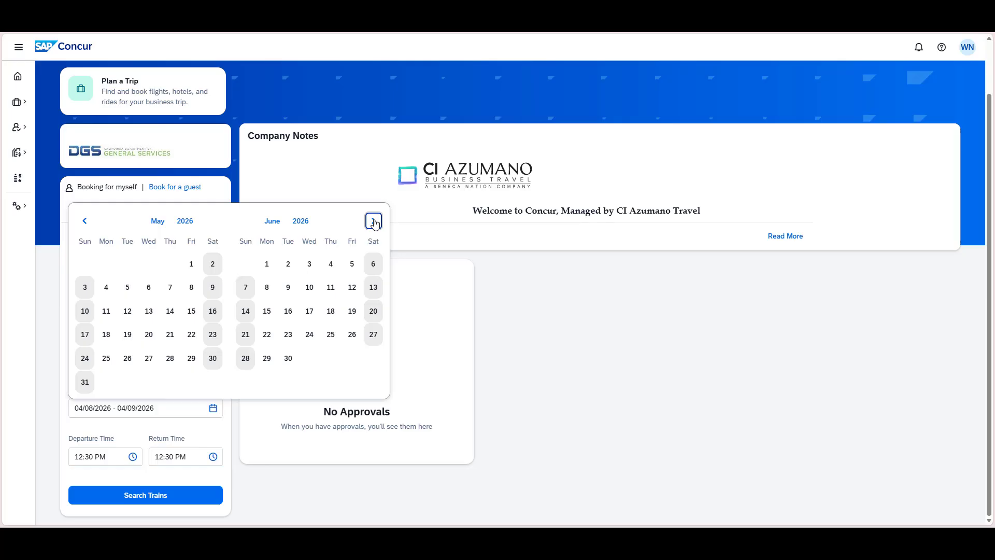
click(266, 313)
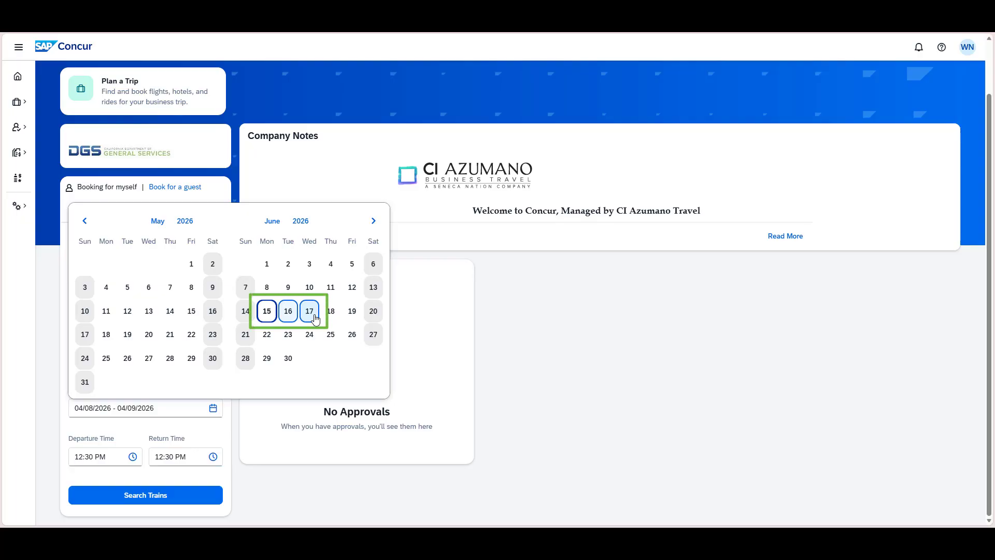
click(315, 318)
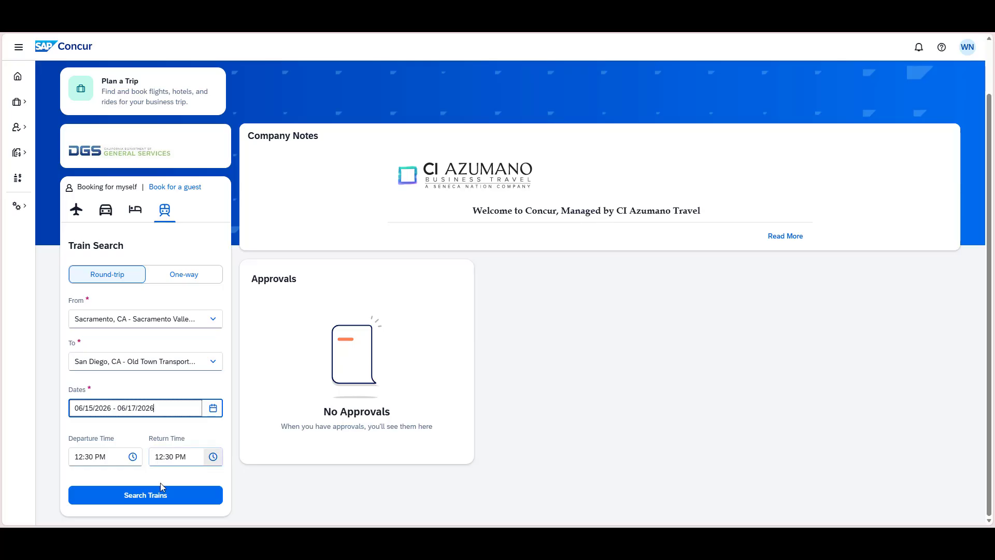
- Set the departure time to 9:00 AM and the return time to 5:00 PM
click(107, 461)
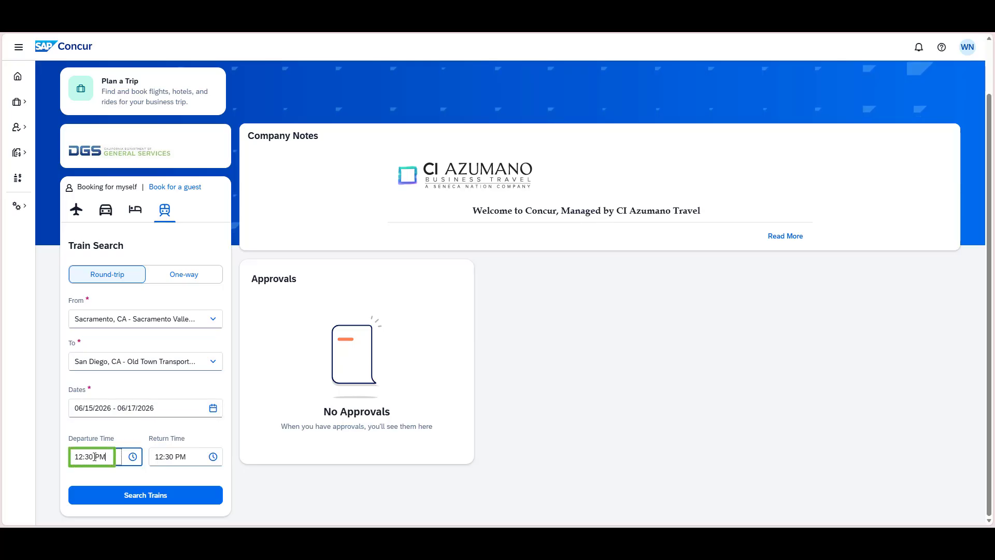
text(9:00 AM)
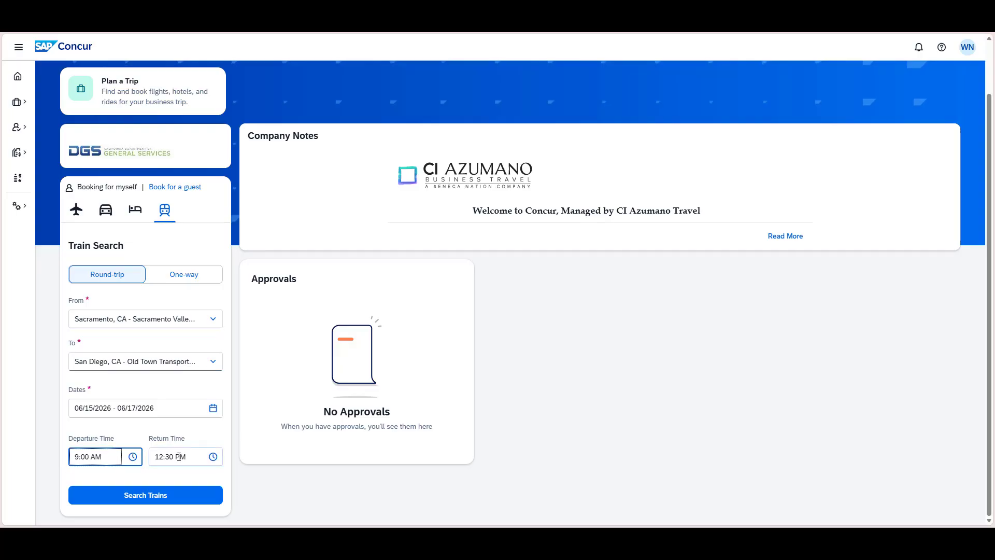
click(212, 458)
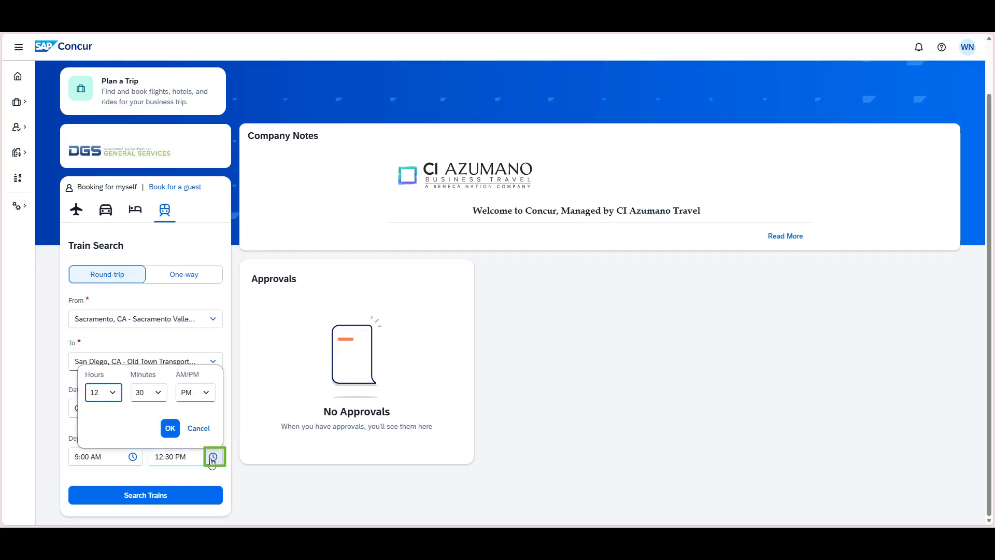
click(112, 394)
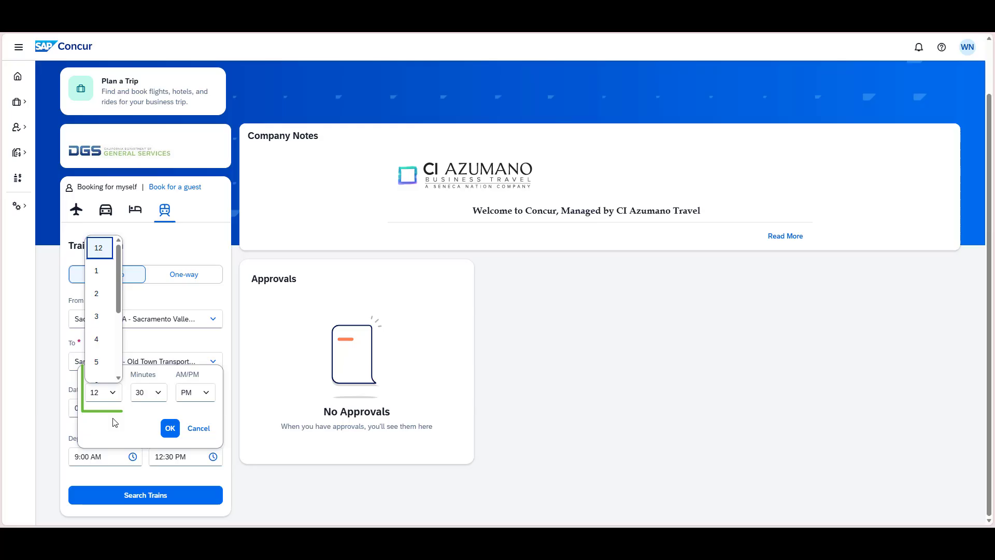
click(108, 367)
click(158, 395)
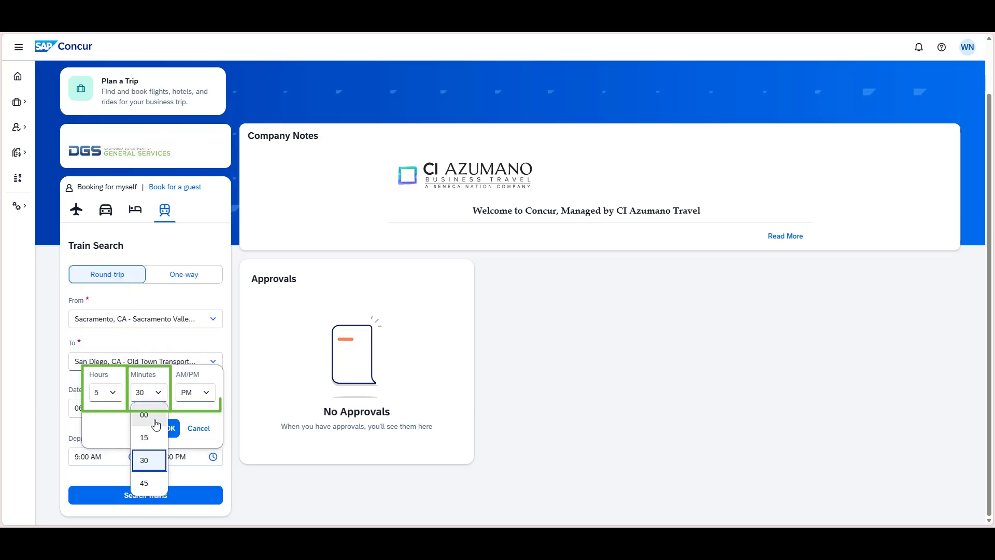
click(144, 415)
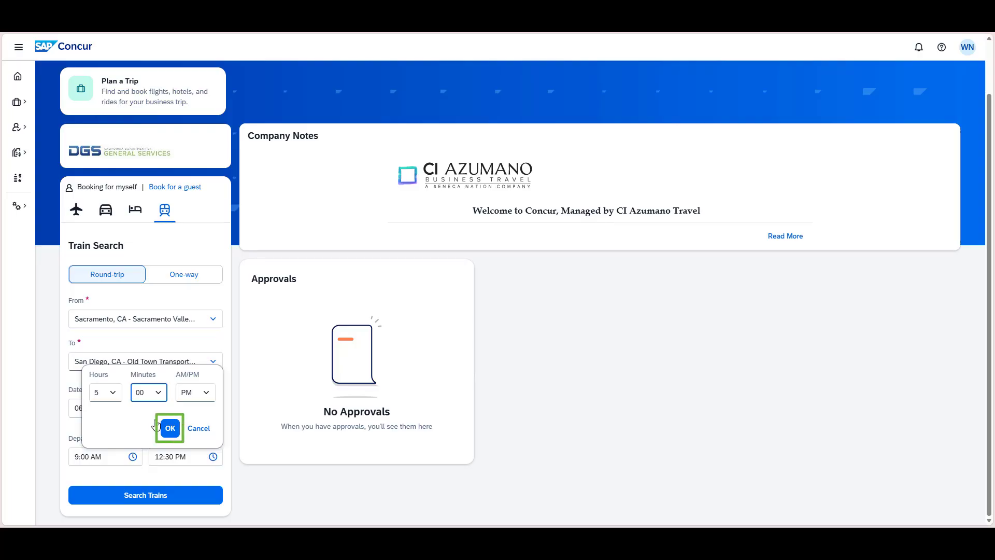
click(170, 428)
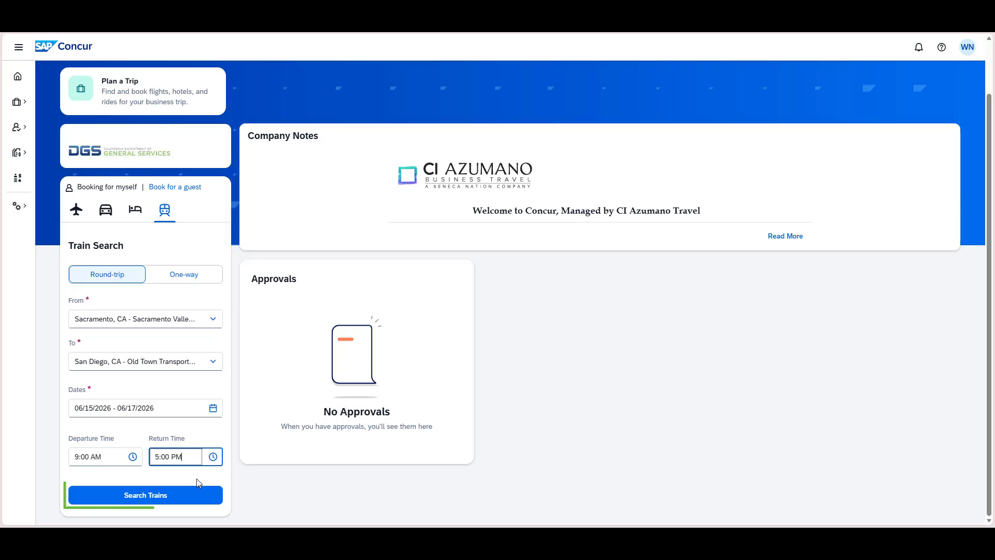
- Search for trains and sort the departing results by shortest duration
click(185, 495)
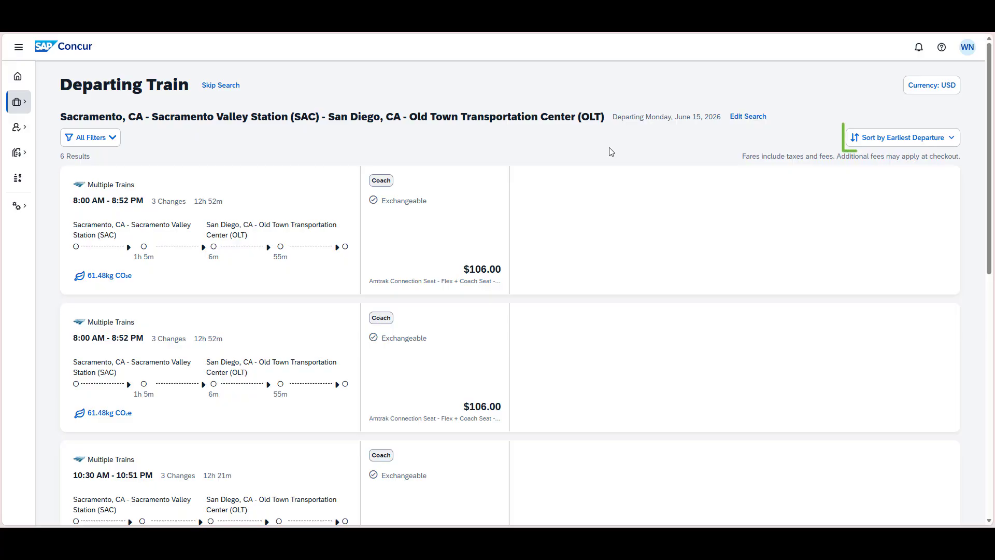
click(862, 141)
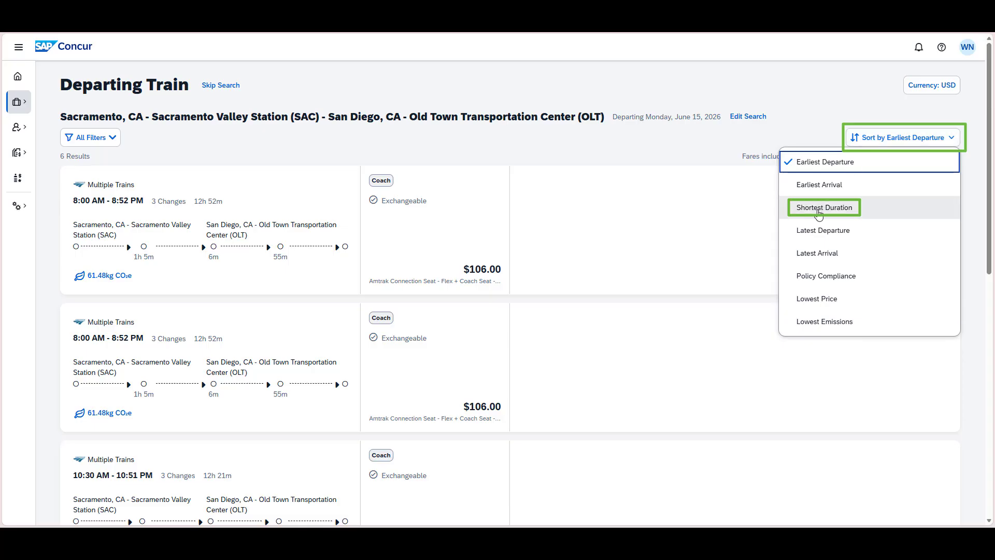
click(824, 207)
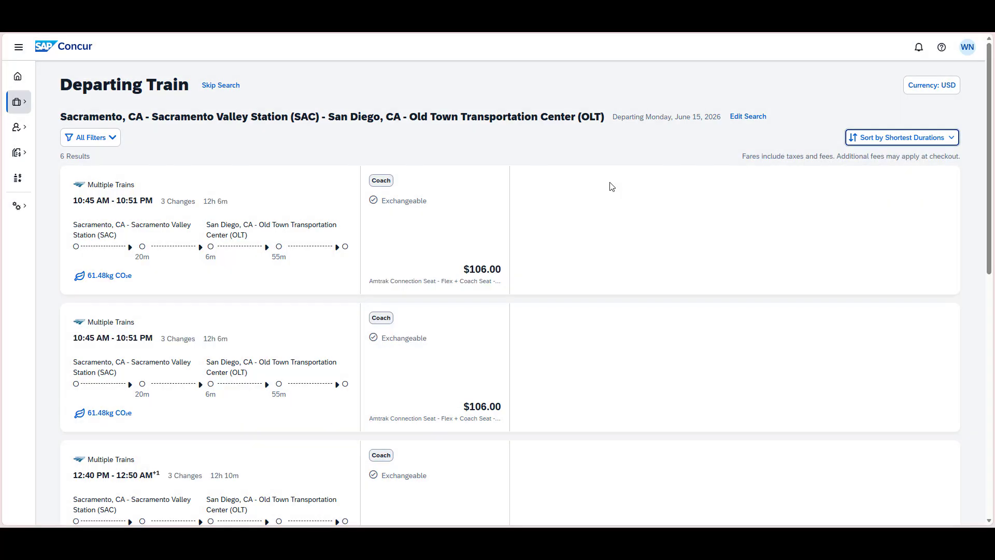
click(582, 216)
- Expand the first 10:45 AM - 10:51 PM departing option and review its route details
scroll(584, 217, down, 1)
scroll(583, 216, down, 1)
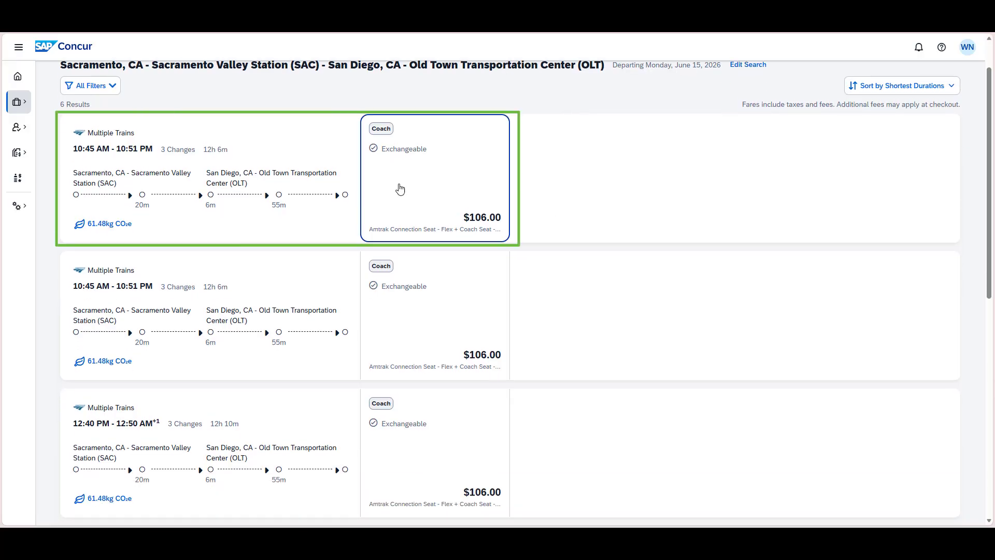
click(406, 189)
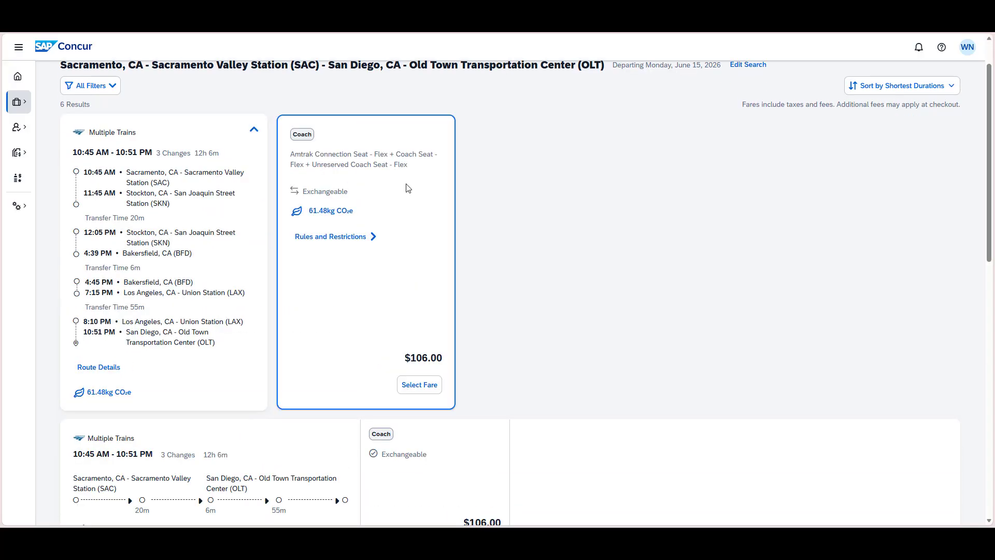
click(115, 372)
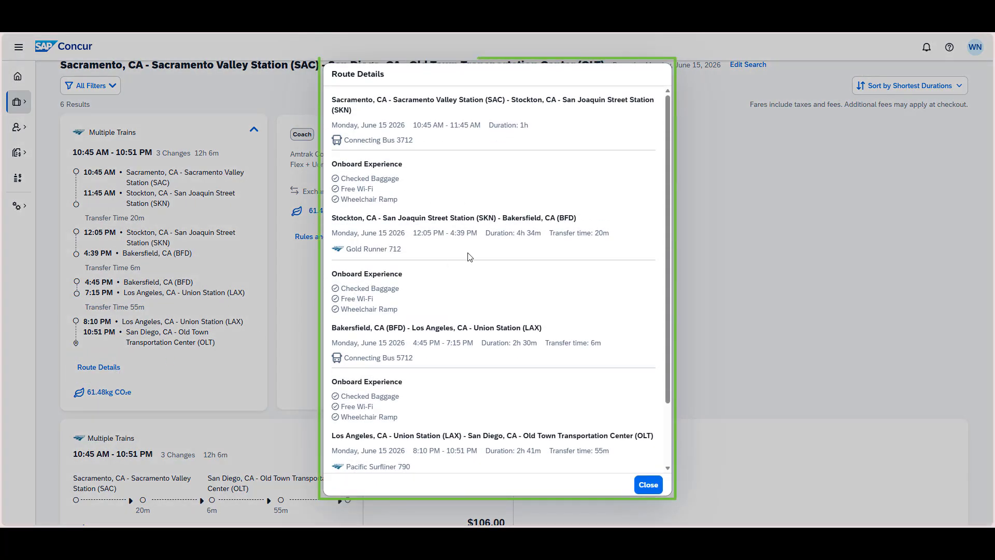
scroll(470, 257, down, 1)
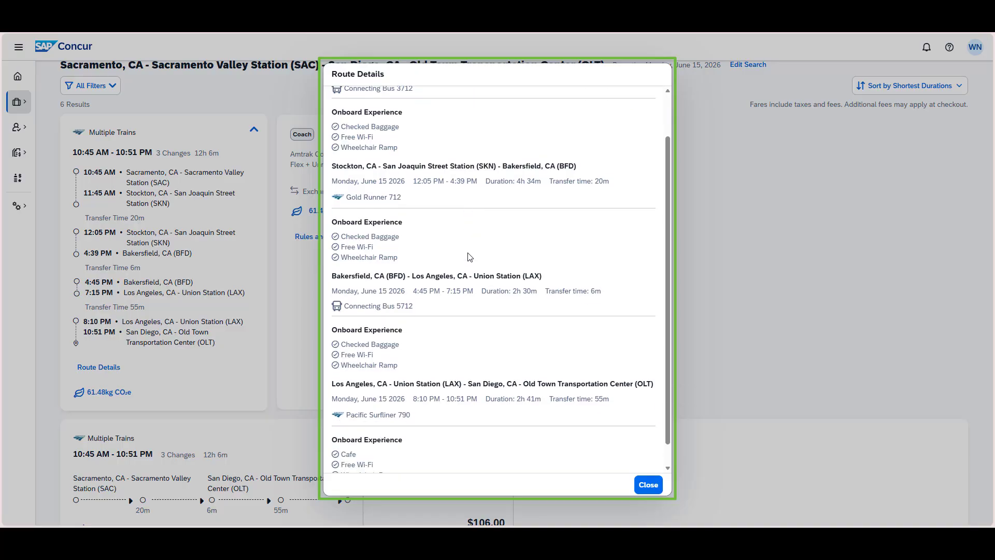
click(648, 485)
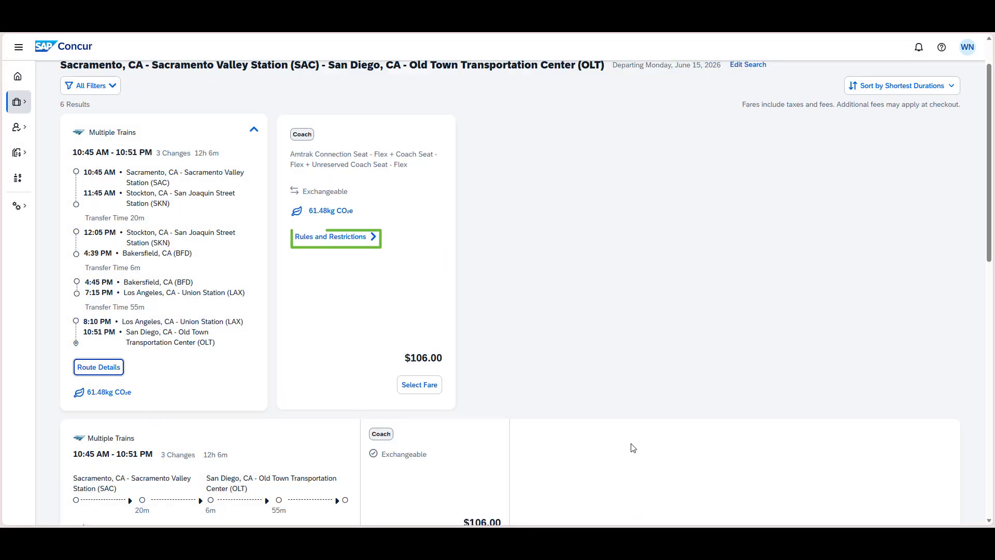
- Review the rules and restrictions for each leg of the expanded departing option, and select its $106.00 Coach fare
click(356, 236)
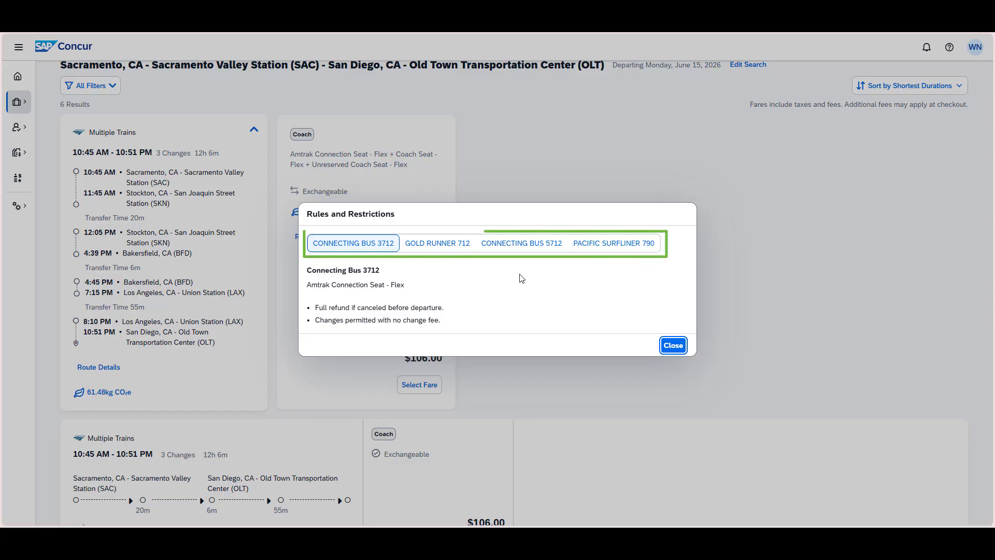
click(456, 247)
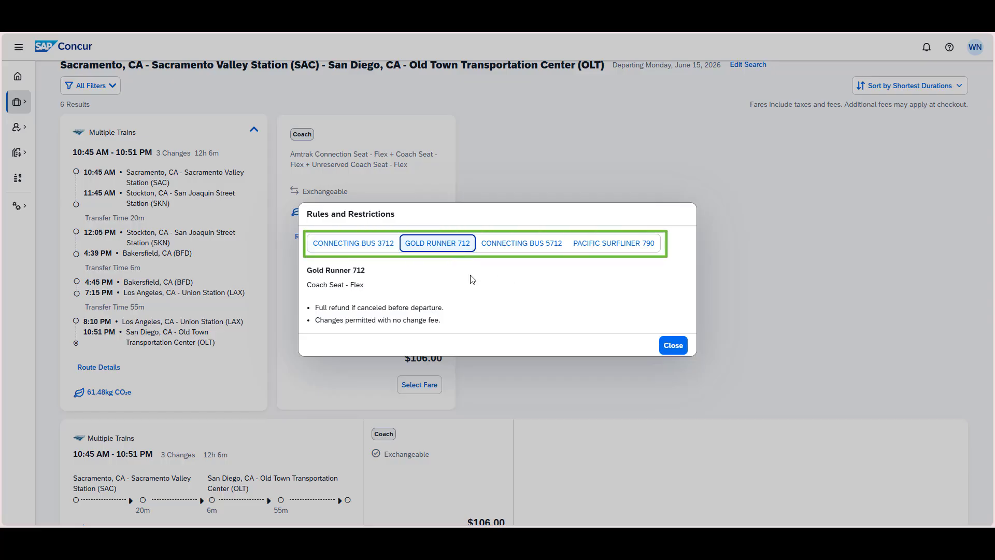
click(506, 247)
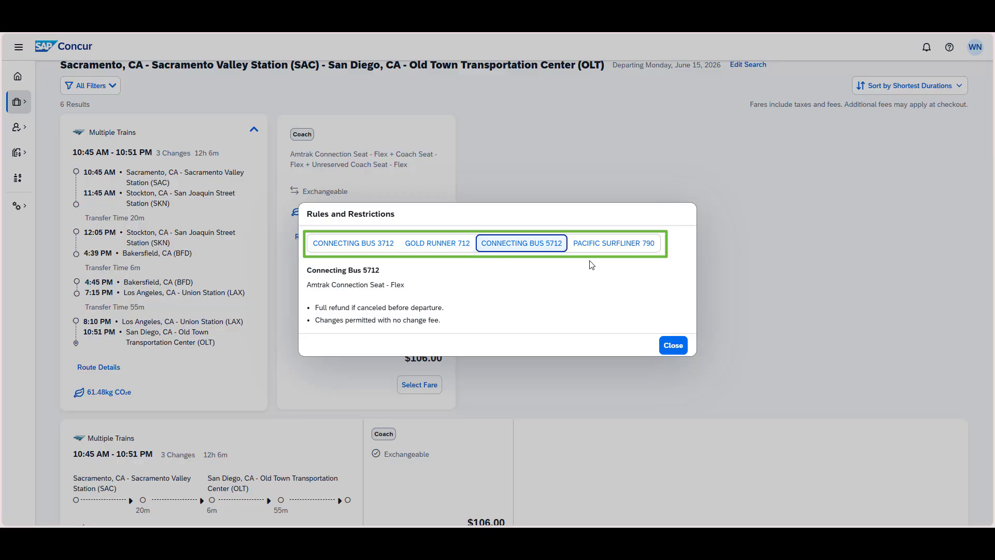
click(602, 244)
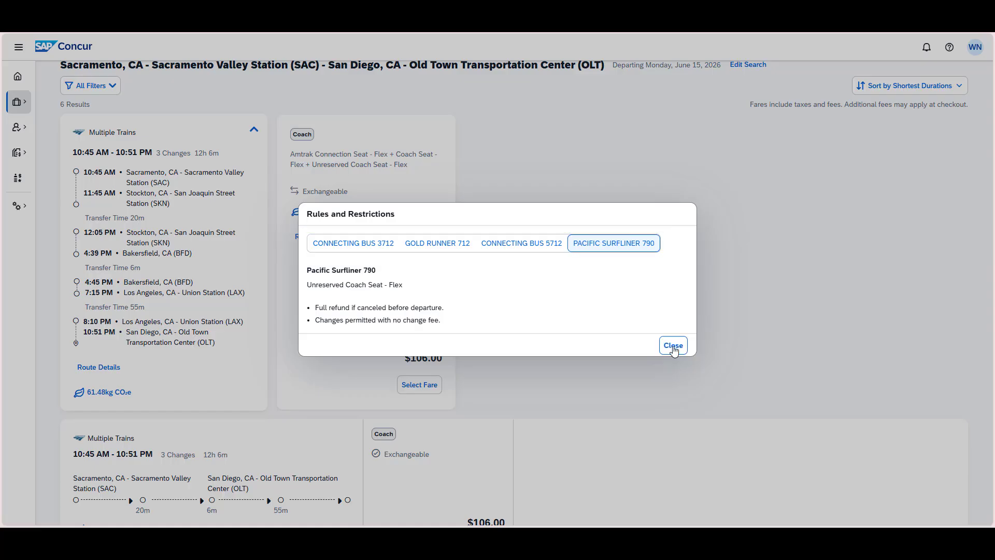
click(673, 347)
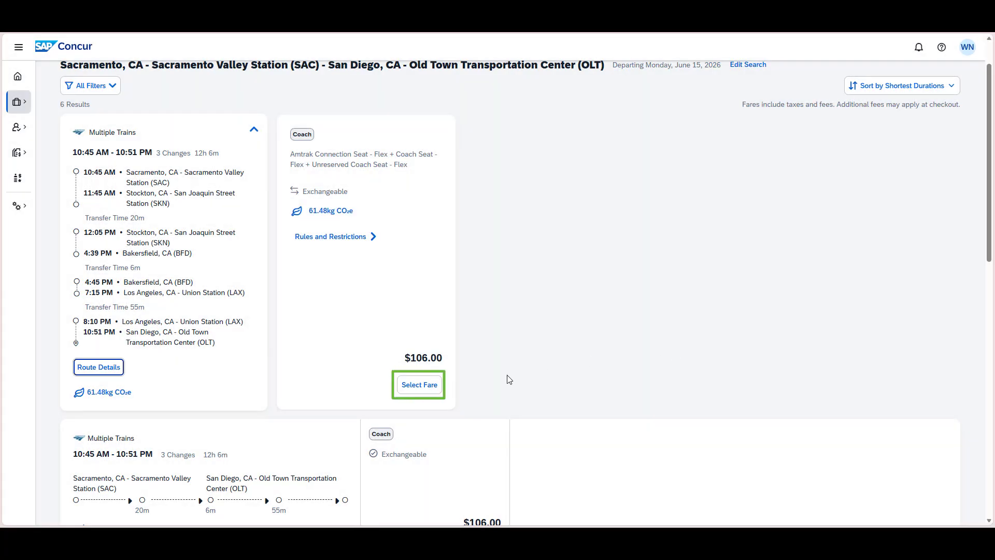
click(433, 386)
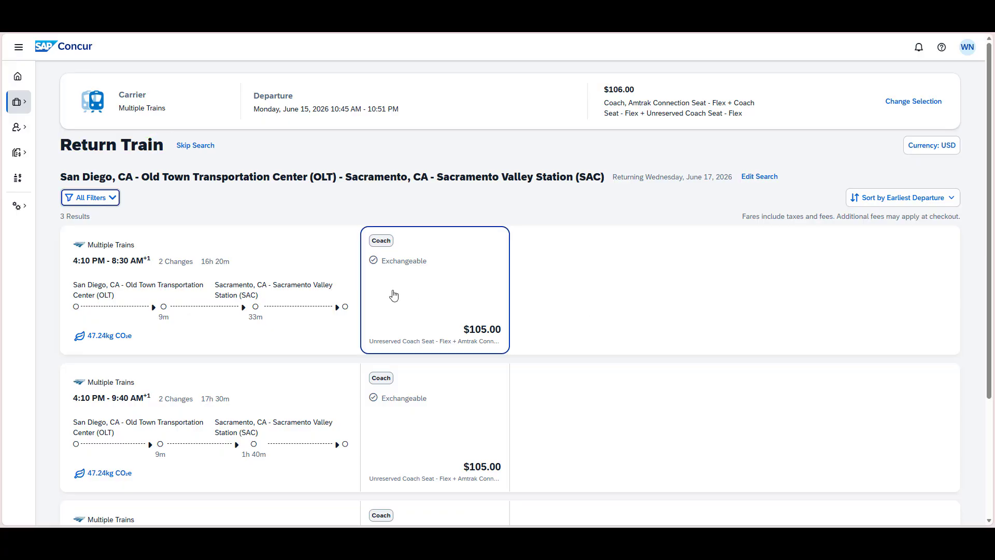
- Expand the 4:10 PM - 8:30 AM return option, check its rules and restrictions, and select its $105.00 Coach fare
click(394, 295)
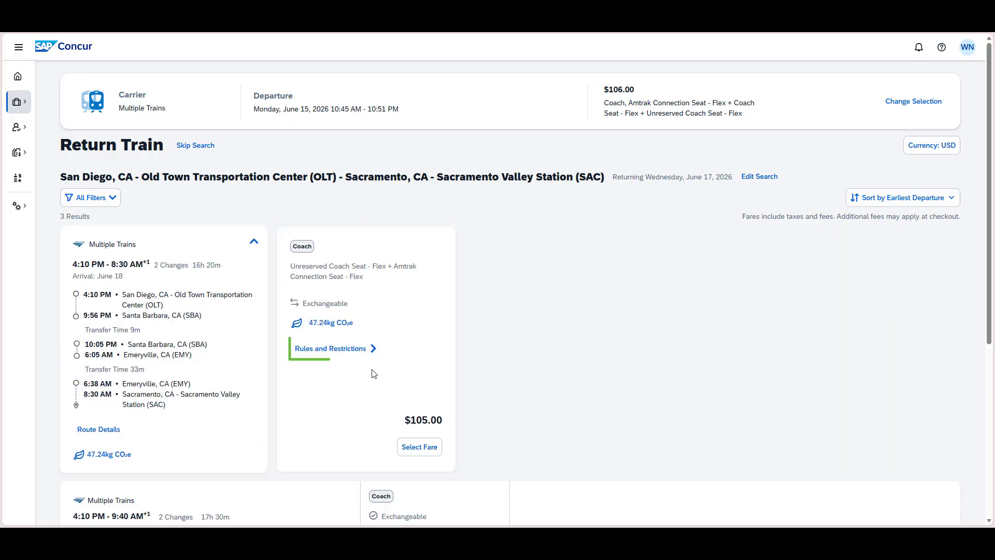
click(373, 357)
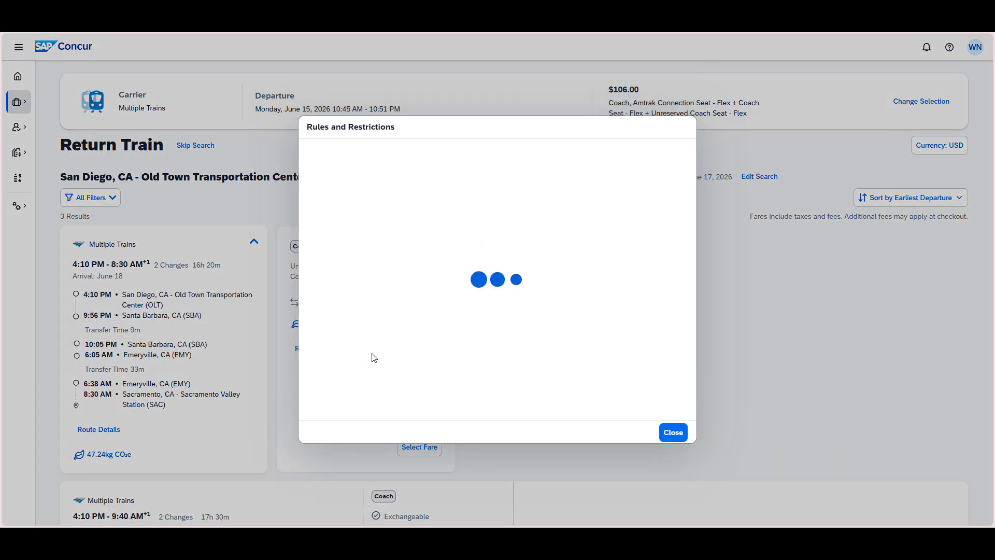
key(Escape)
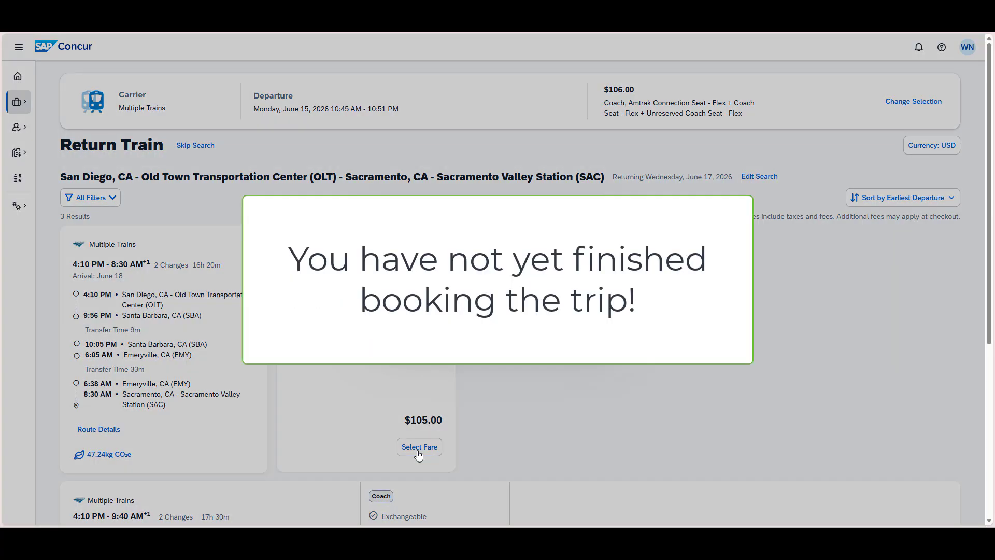
click(419, 449)
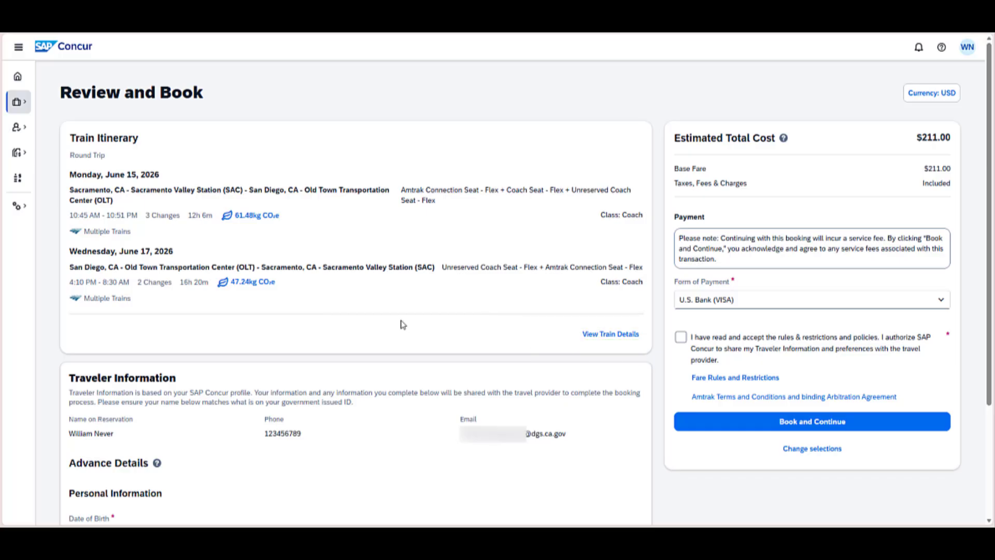
- Review the itinerary, traveler information, seats section and accepted forms of payment before booking
scroll(403, 325, down, 3)
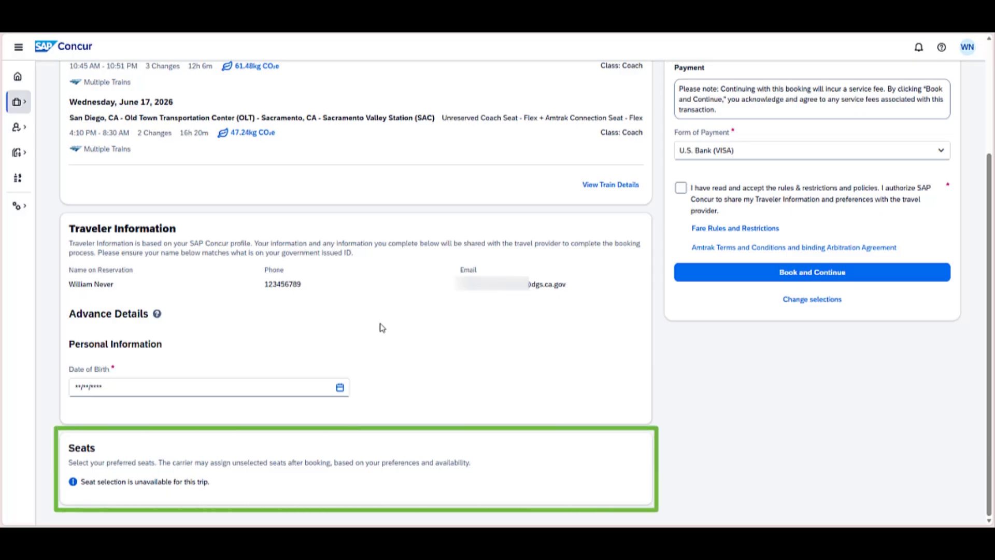
scroll(381, 325, up, 3)
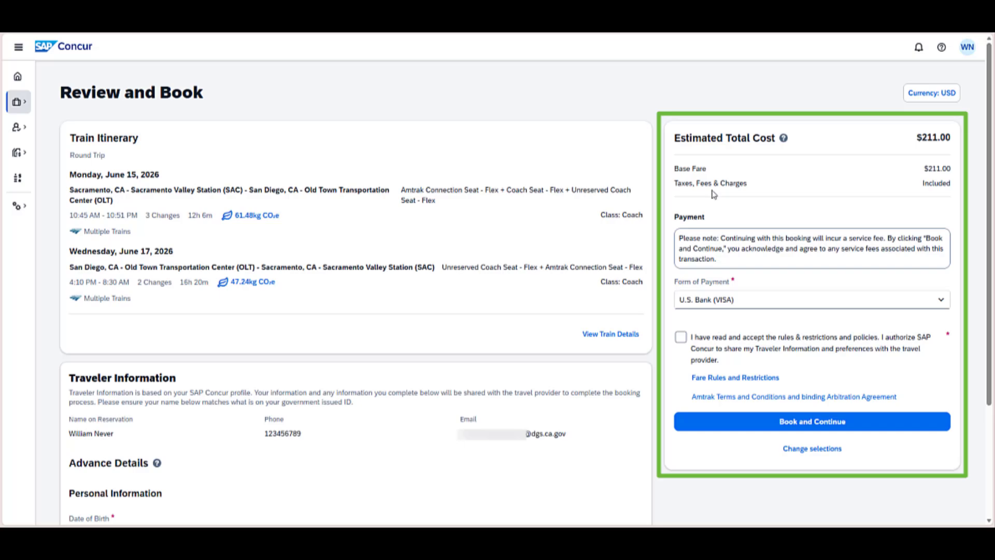
click(743, 303)
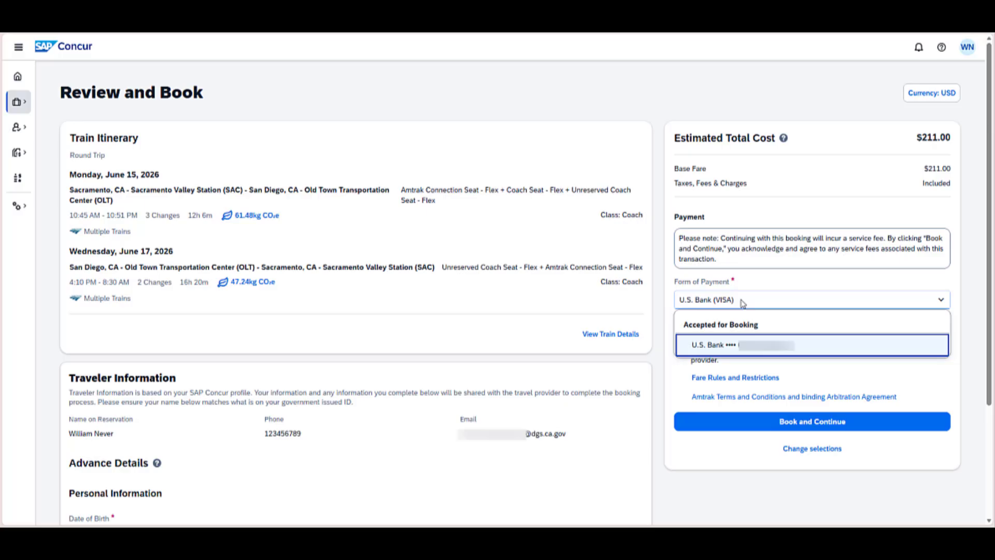
click(743, 303)
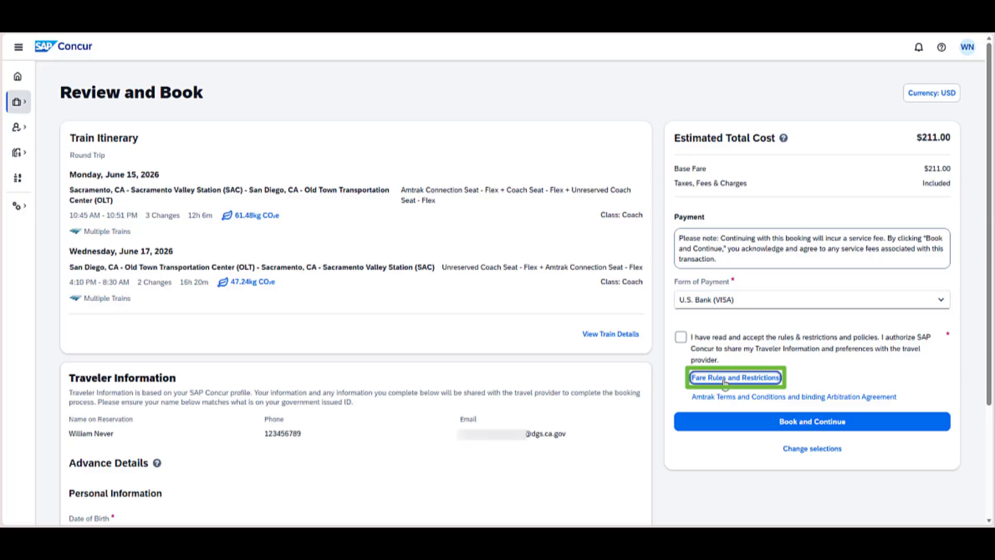
- Open the Amtrak terms and conditions, accept the rules, restrictions and policies, and book the round-trip train
click(738, 397)
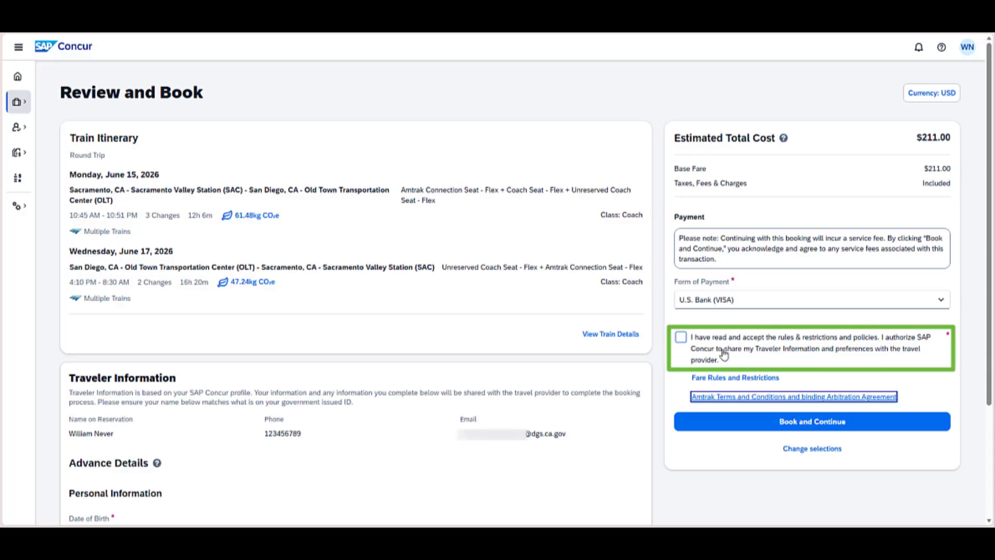
click(677, 342)
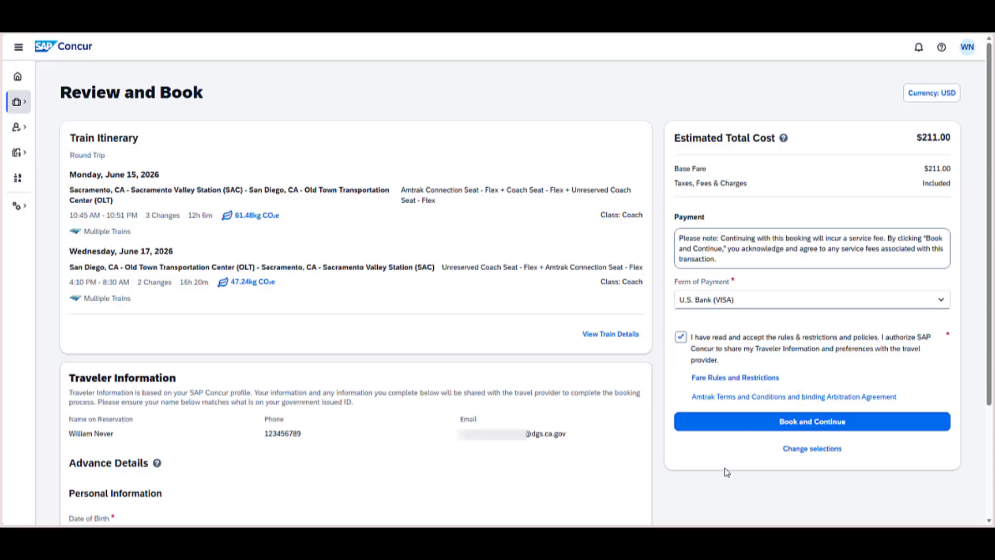
click(747, 426)
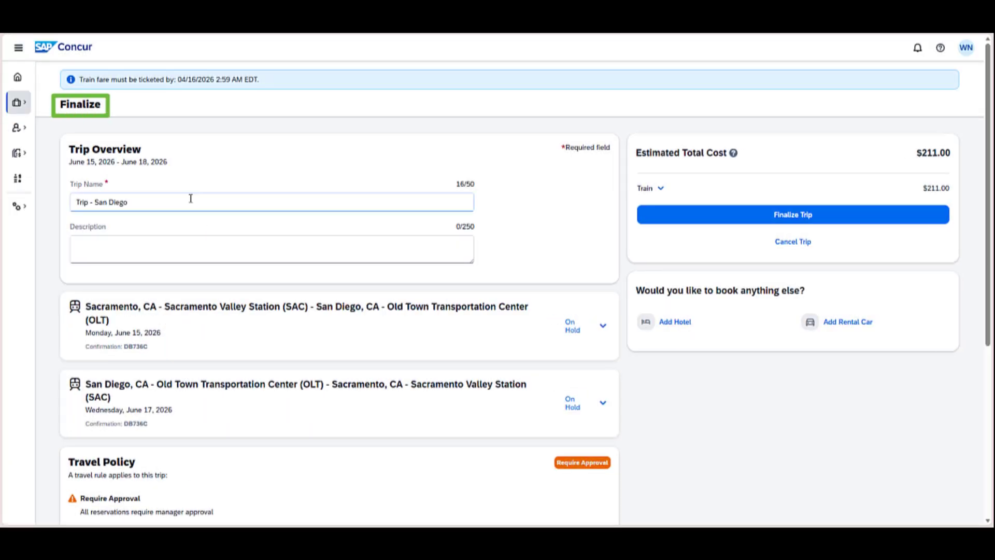
- Change the trip name to "Trip - San Diego ABC Conference" and enter the description "Conference to advertise program."
text(ABC )
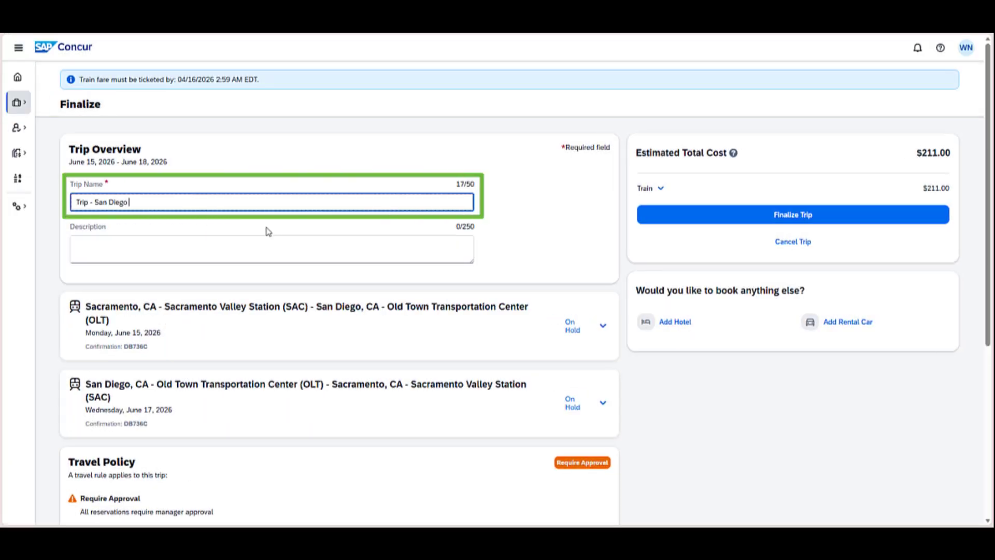
text(Conference)
click(270, 242)
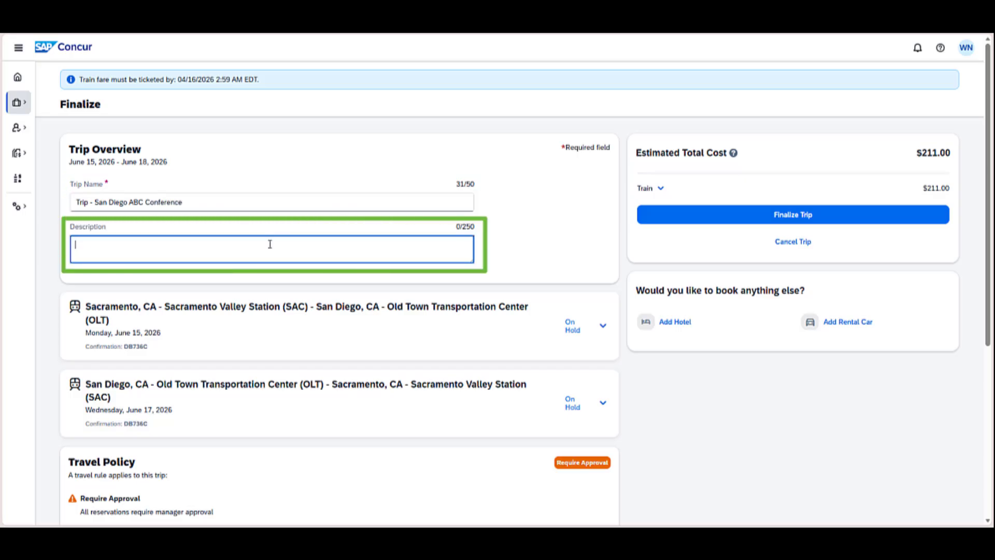
text(Conference to advertise program.)
- Review the booked details of the June 15 train from Sacramento to San Diego, and collapse them again
scroll(264, 242, down, 2)
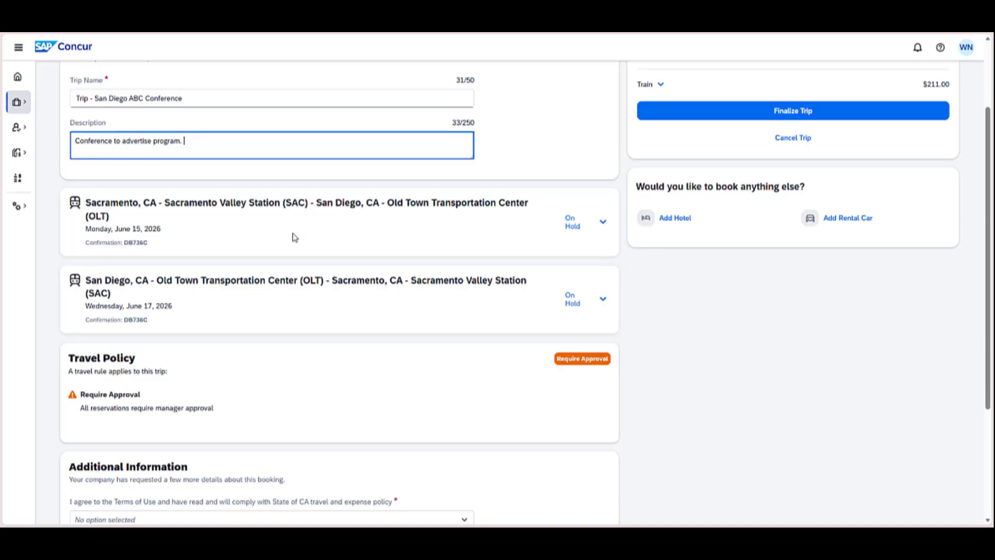
click(603, 222)
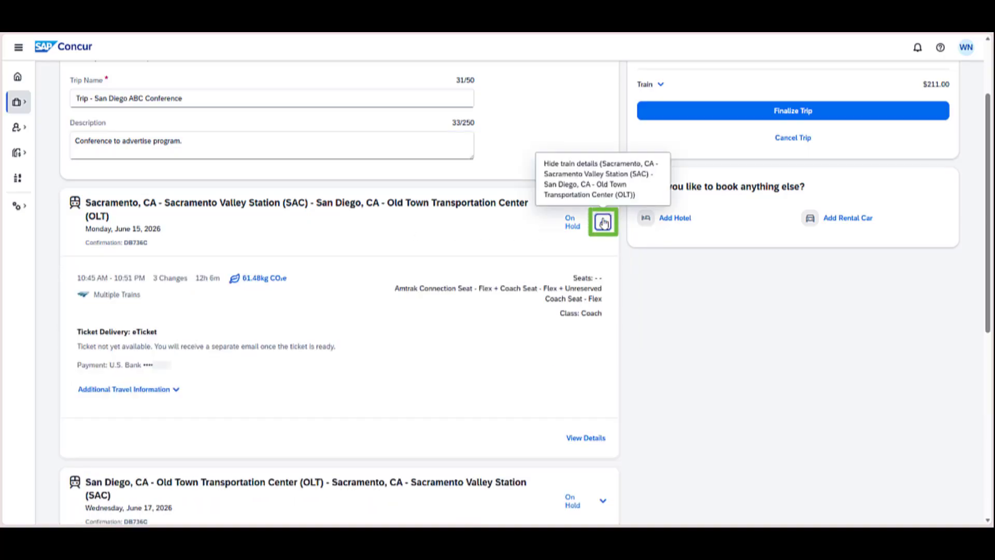
click(603, 222)
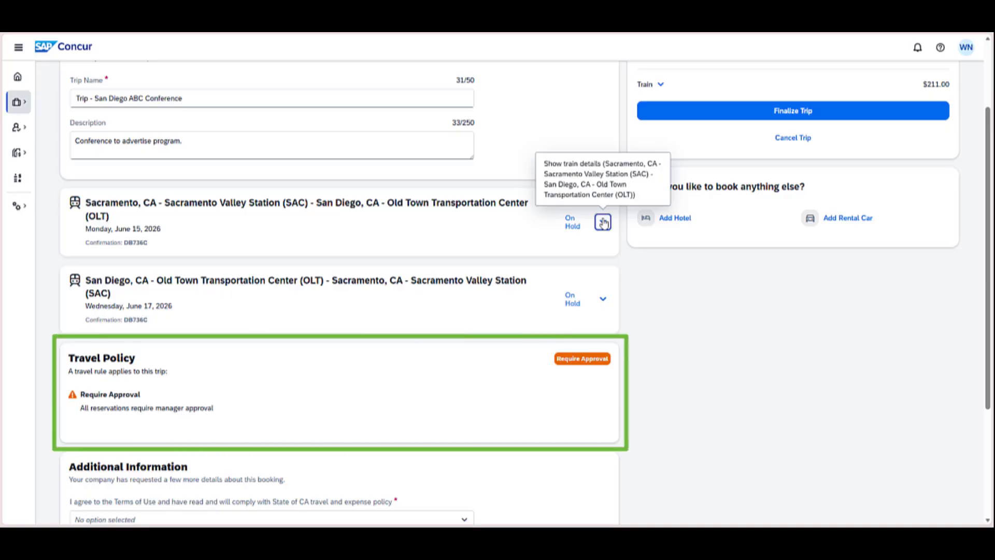
- Answer Yes to the State of CA travel policy agreement and give "I will book a hotel later" as the hotel reason
scroll(603, 222, down, 3)
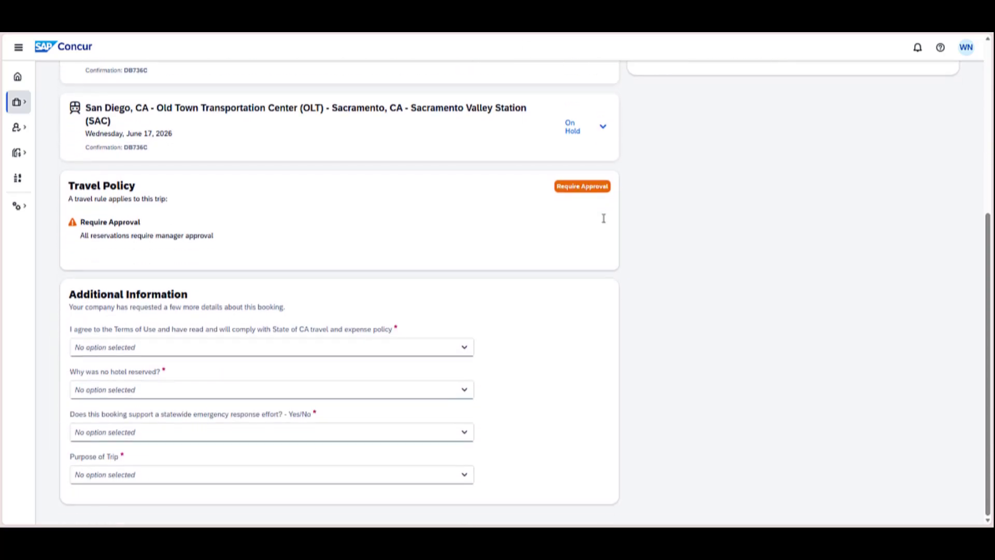
click(463, 348)
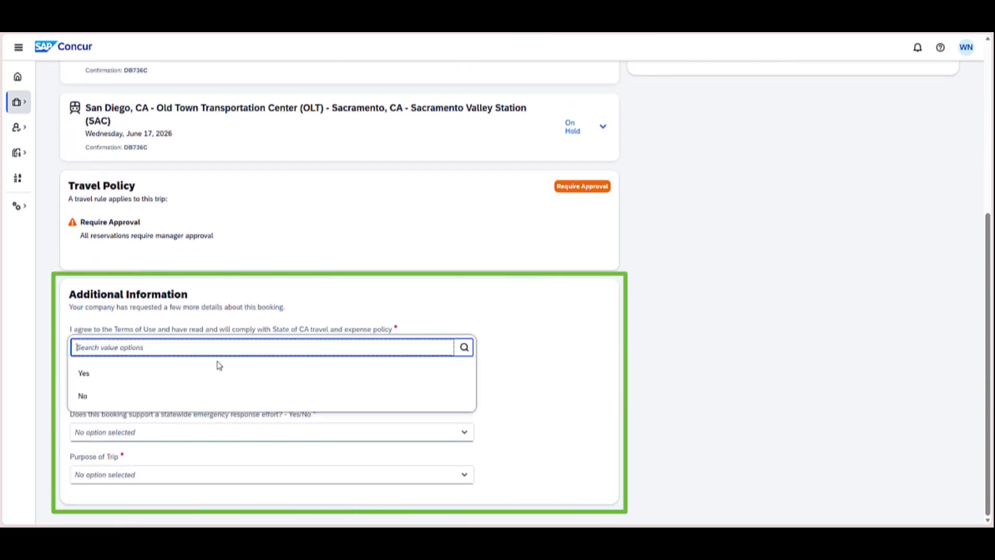
click(138, 373)
click(136, 390)
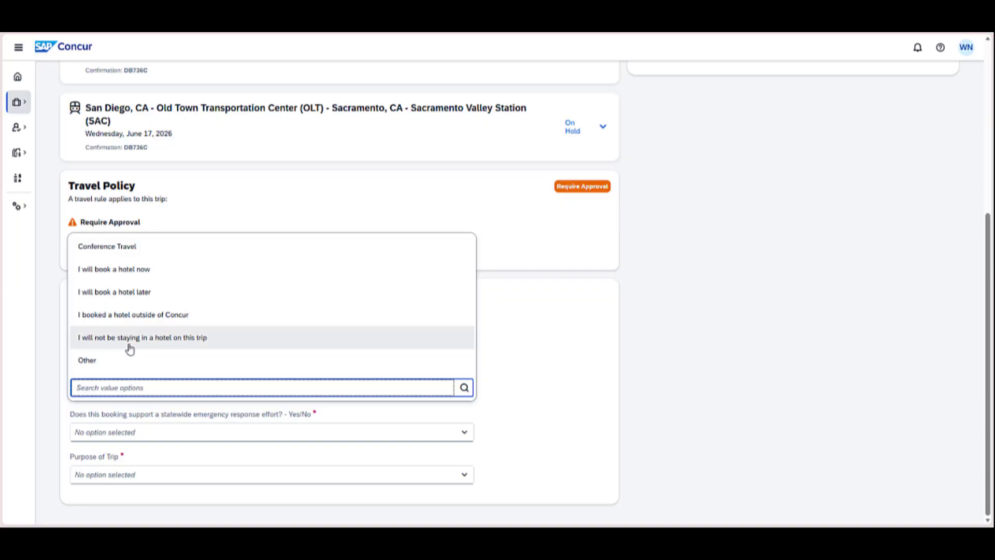
click(132, 293)
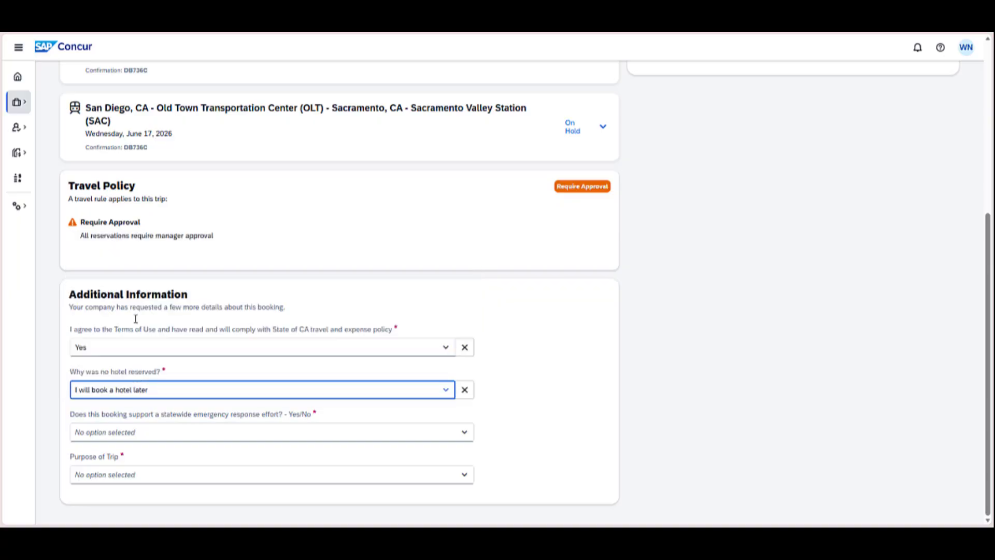
- Answer NO to the statewide emergency response question and set the purpose of trip to "Job required training"
click(136, 440)
click(115, 480)
click(122, 474)
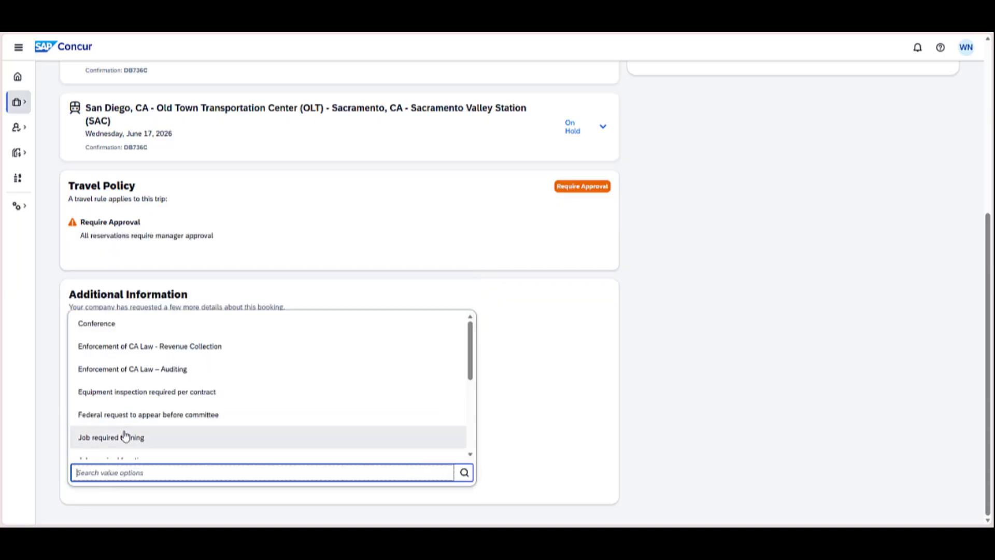
click(125, 437)
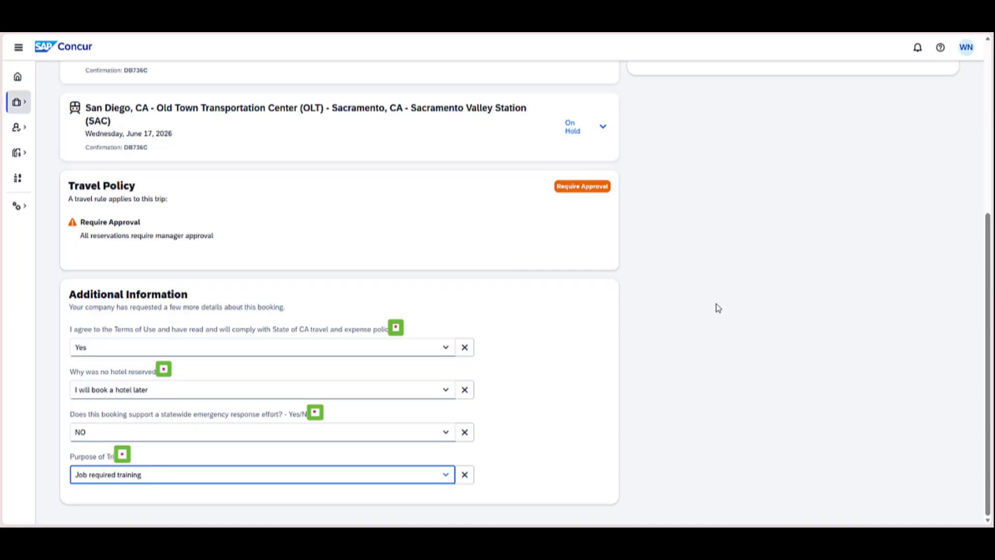
- Submit the completed San Diego conference trip for finalization
scroll(718, 307, up, 5)
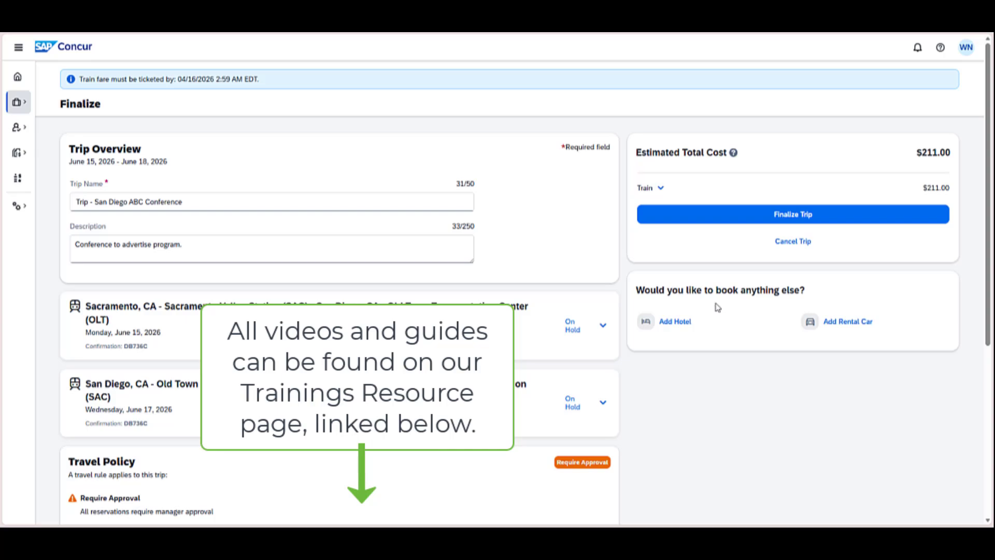
click(740, 220)
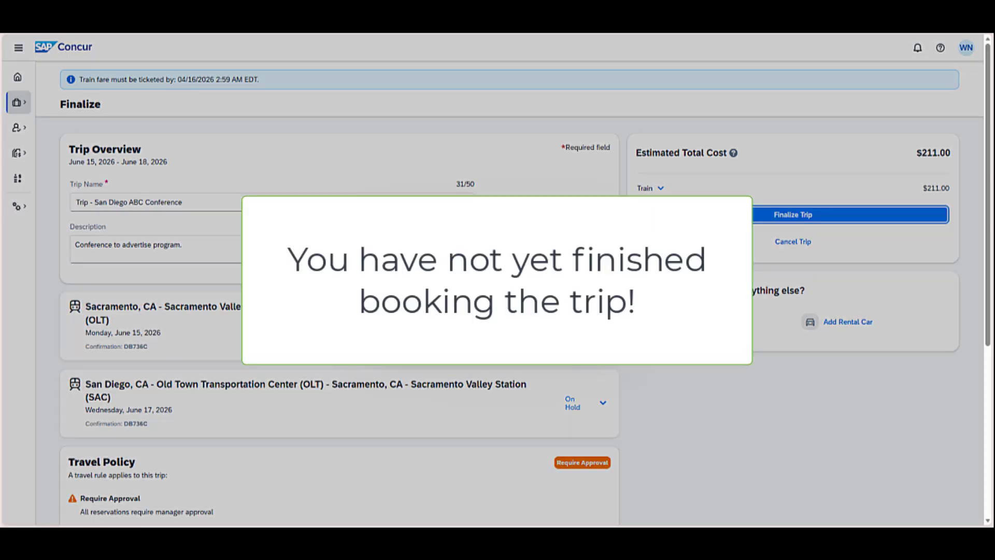